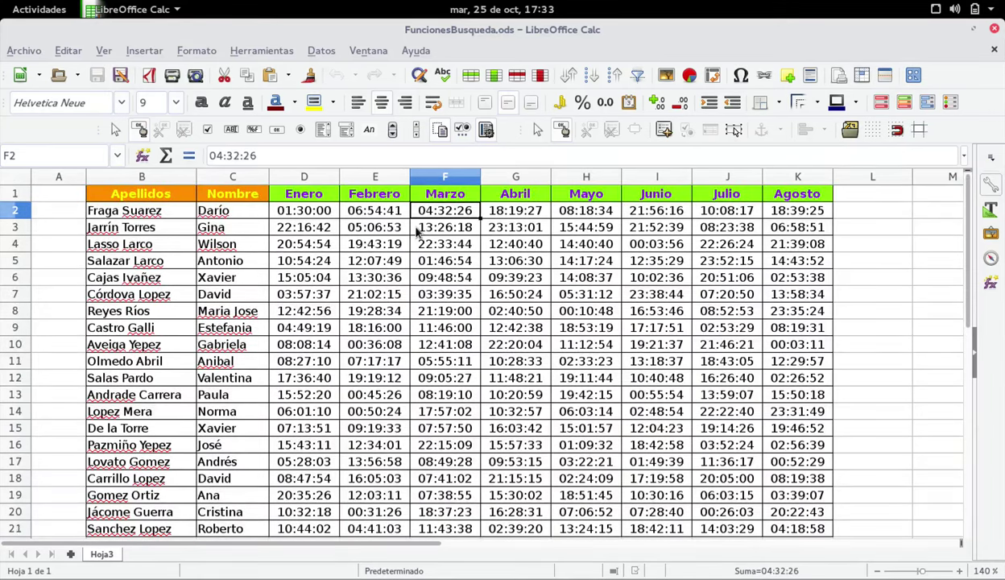
- Examine the hours table by last name and first name across the months from Enero to Agosto
key(Right)
key(Right)
key(Left)
key(Left)
key(Left)
key(Left)
key(Left)
key(Left)
key(Right)
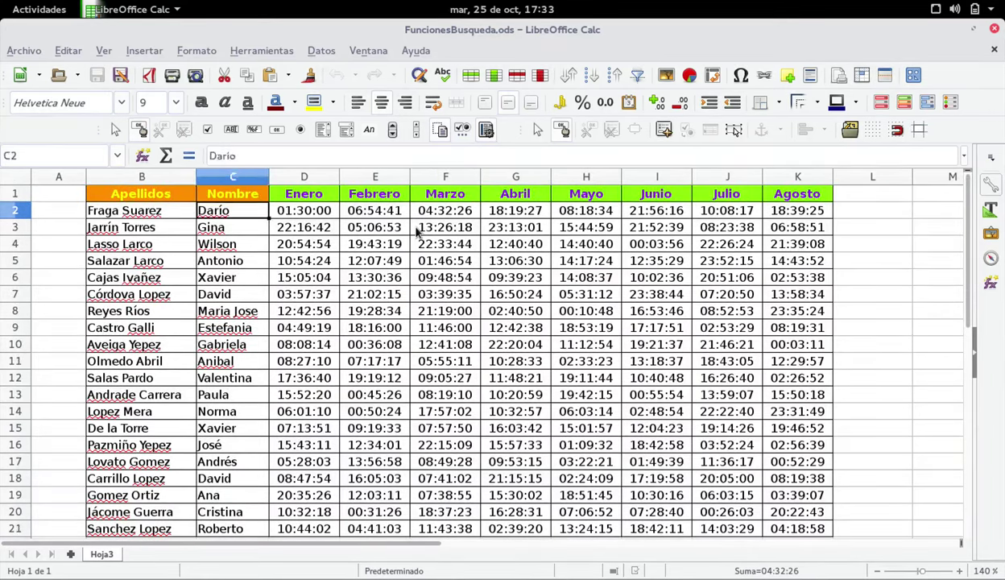
key(Right)
key(Right)
key(Right)
key(Right)
key(Right)
key(Down)
key(Down)
key(Down)
key(Down)
key(Down)
key(Down)
key(Down)
key(Down)
key(Down)
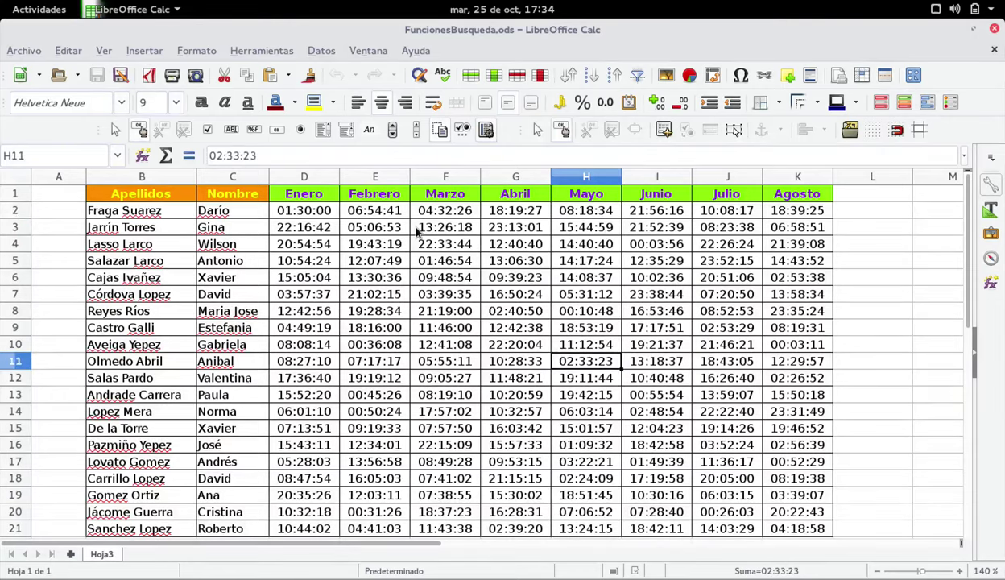
key(Down)
key(Down)
key(Down)
key(Down)
key(Down)
key(Down)
key(Down)
key(Down)
key(Down)
key(Down)
key(Down)
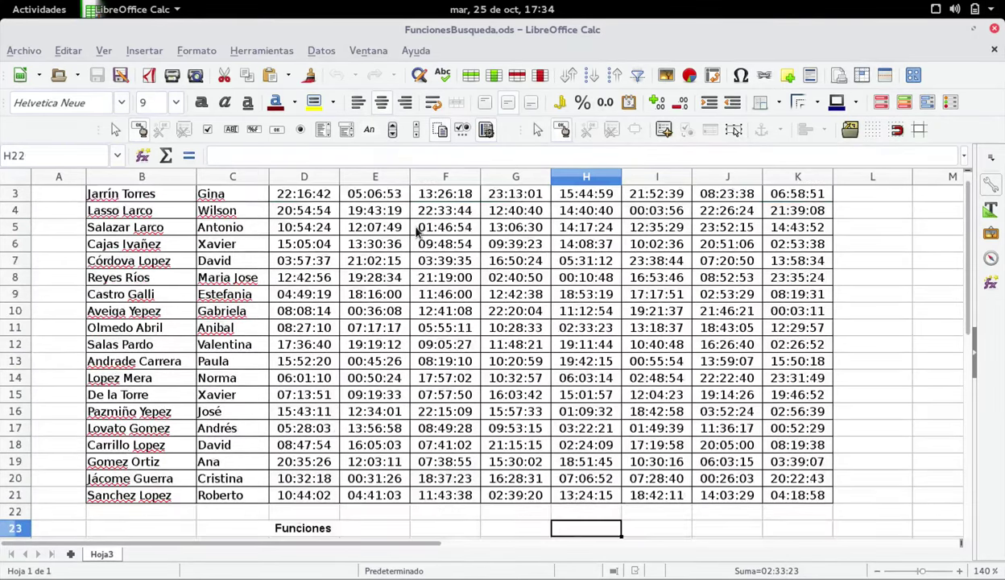
- Review the Funciones headings, the question about extra hours in Julio in A25, and the NOMBRE and MES criteria
key(Down)
key(Down)
key(Down)
key(Down)
key(Left)
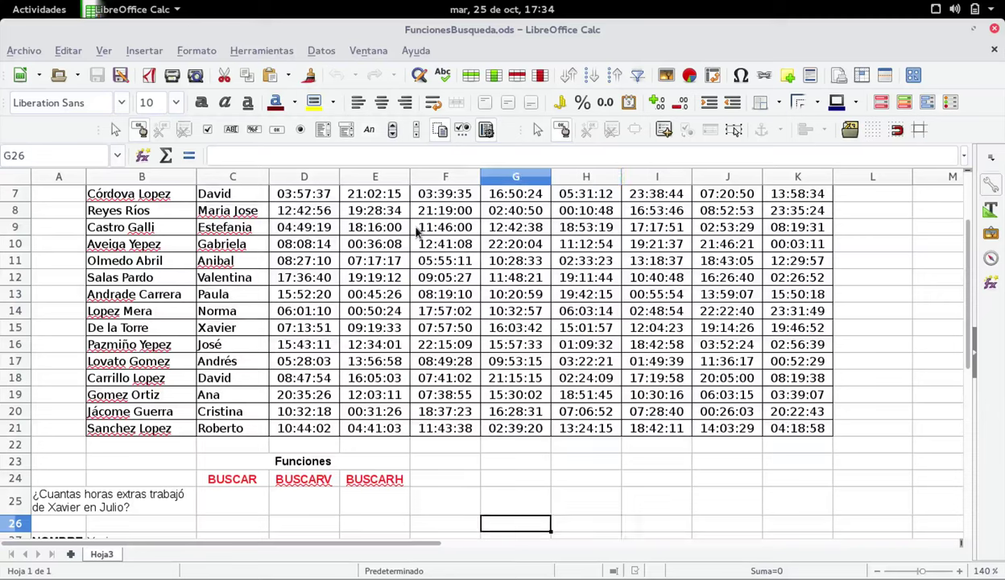
key(Left)
key(Left)
key(Left)
key(Left)
key(Left)
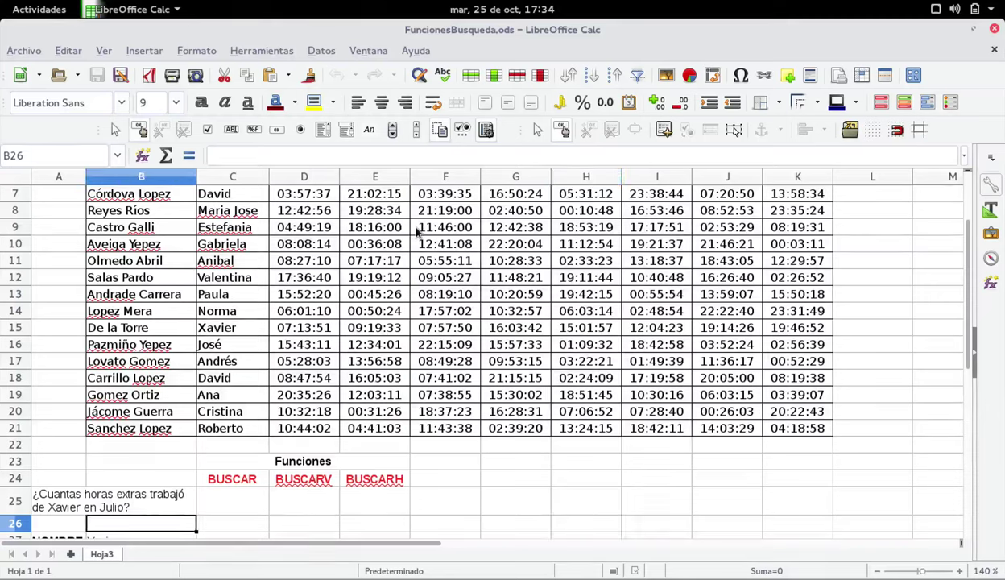
key(Up)
key(Up)
key(Up)
key(Down)
key(Down)
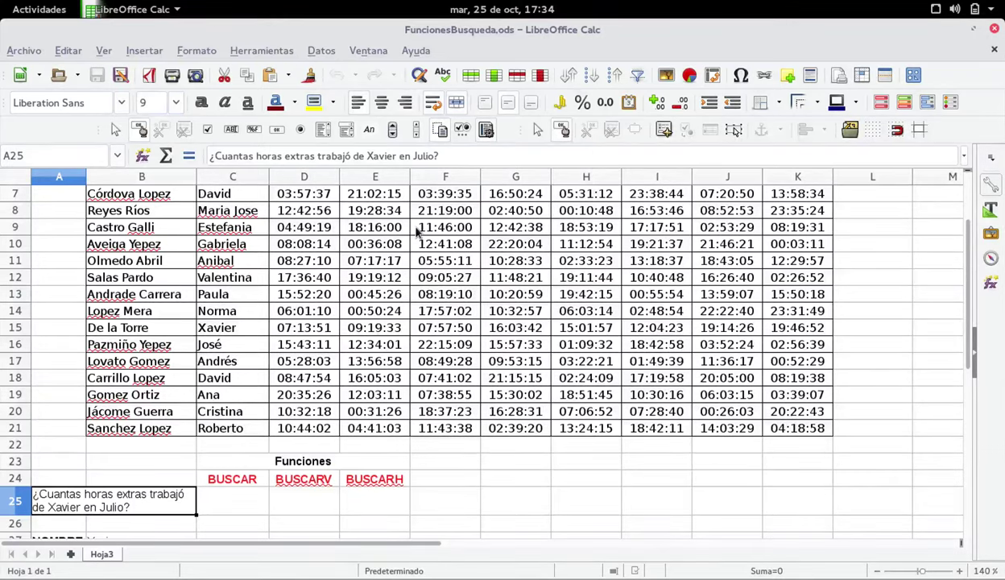
key(Down)
key(Down)
key(Right)
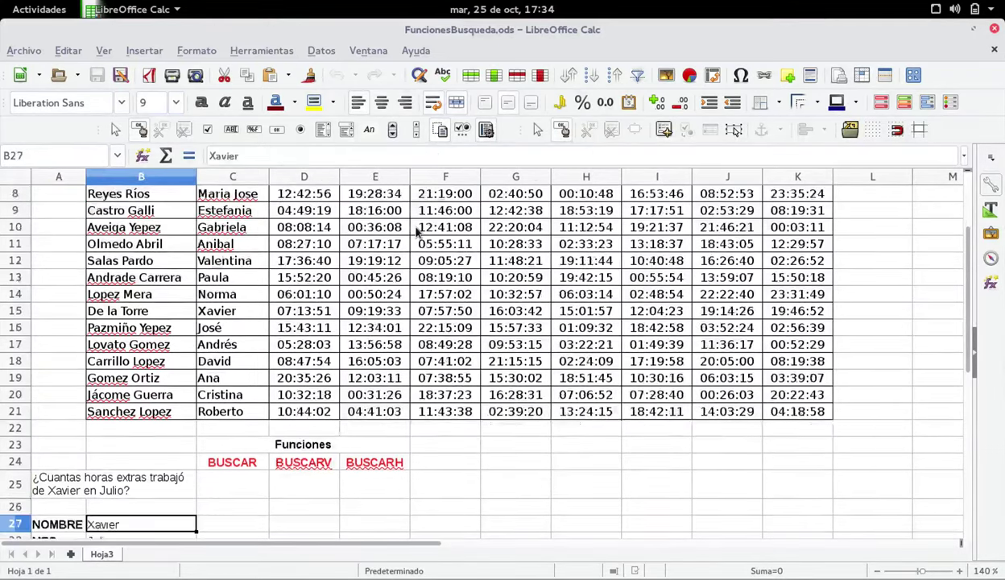
key(Down)
key(Up)
key(Up)
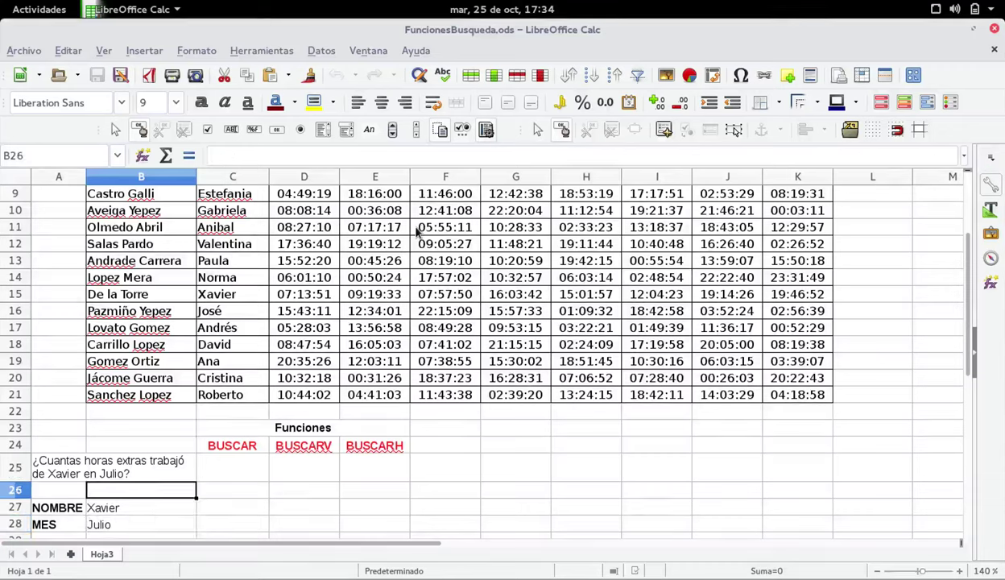
- Begin a formula with the BUSCAR function in cell C27, beside the NOMBRE criterion
key(Right)
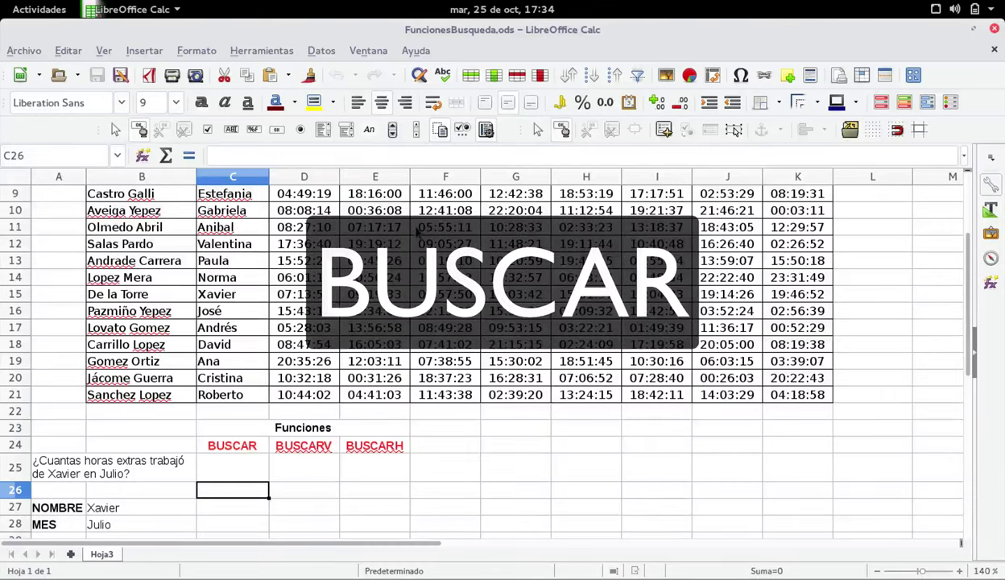
key(Down)
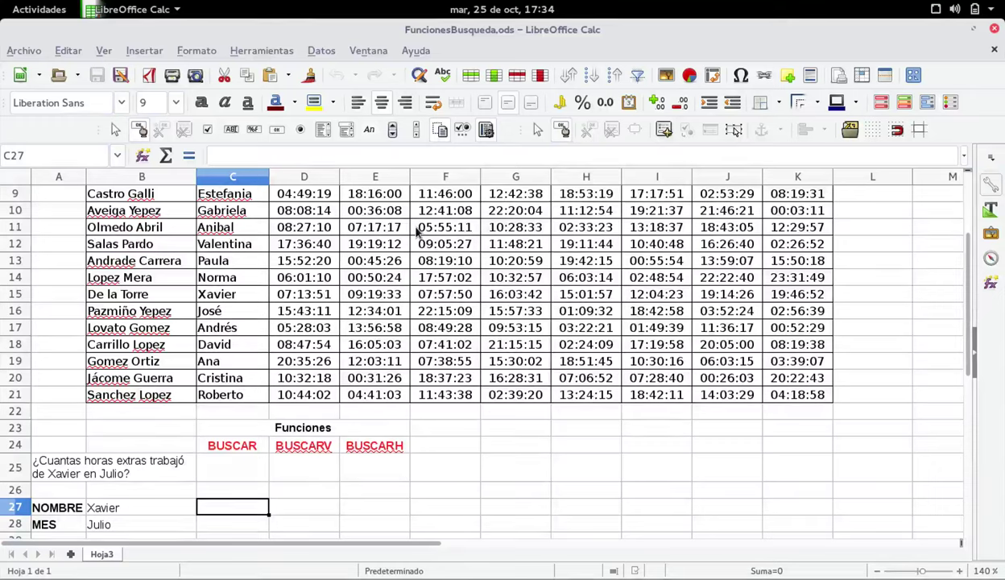
text(=f)
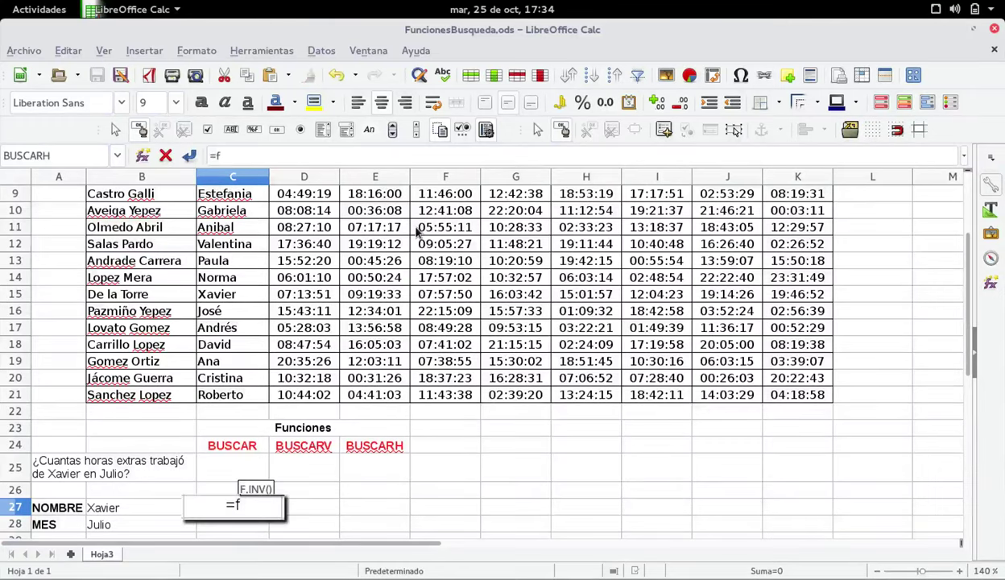
key(BackSpace)
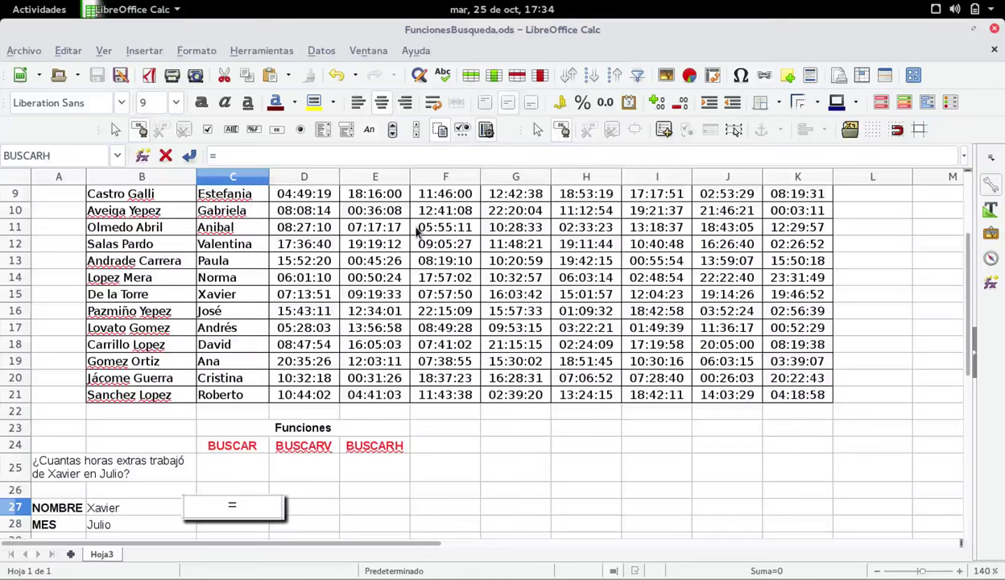
text(buscar)
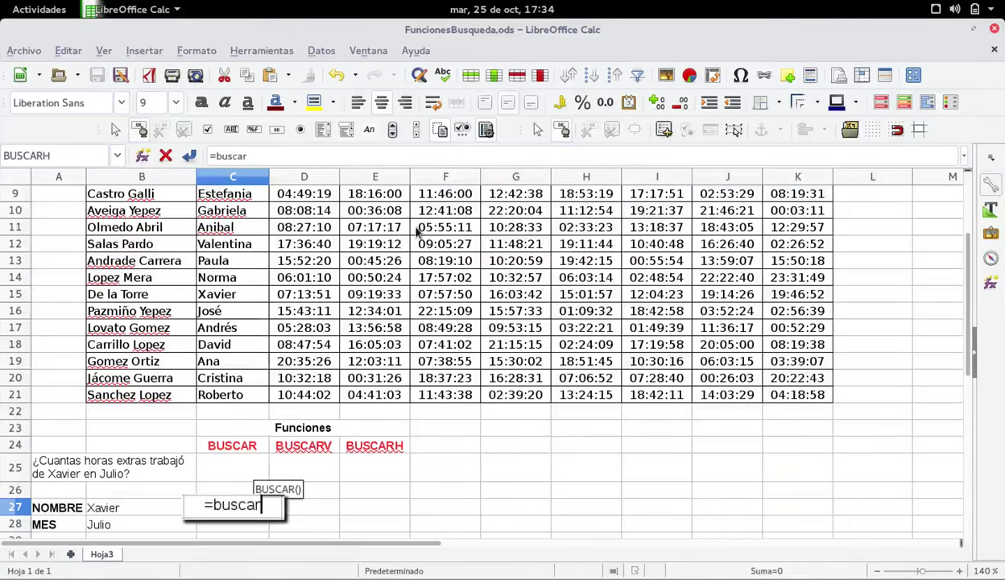
text(()
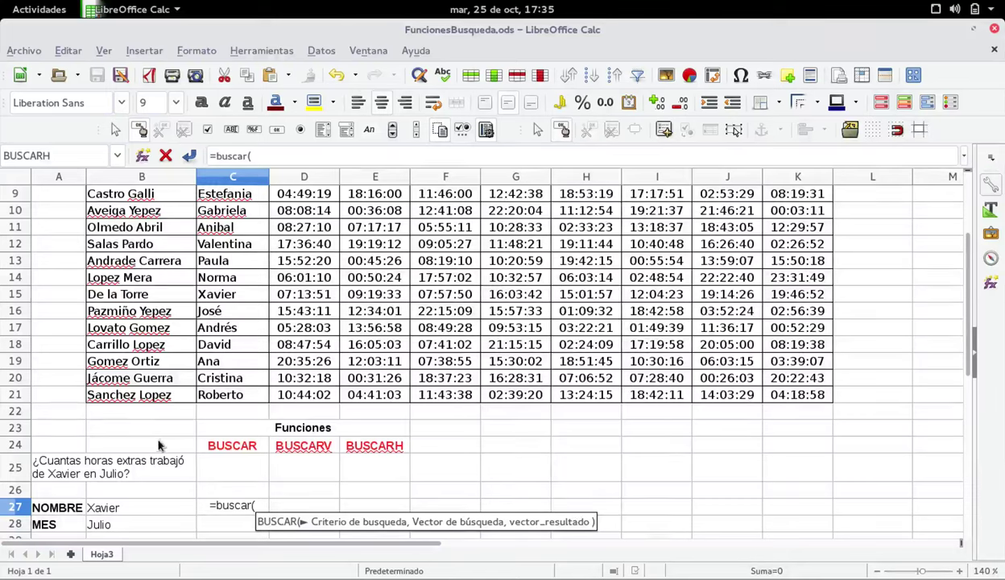
click(116, 512)
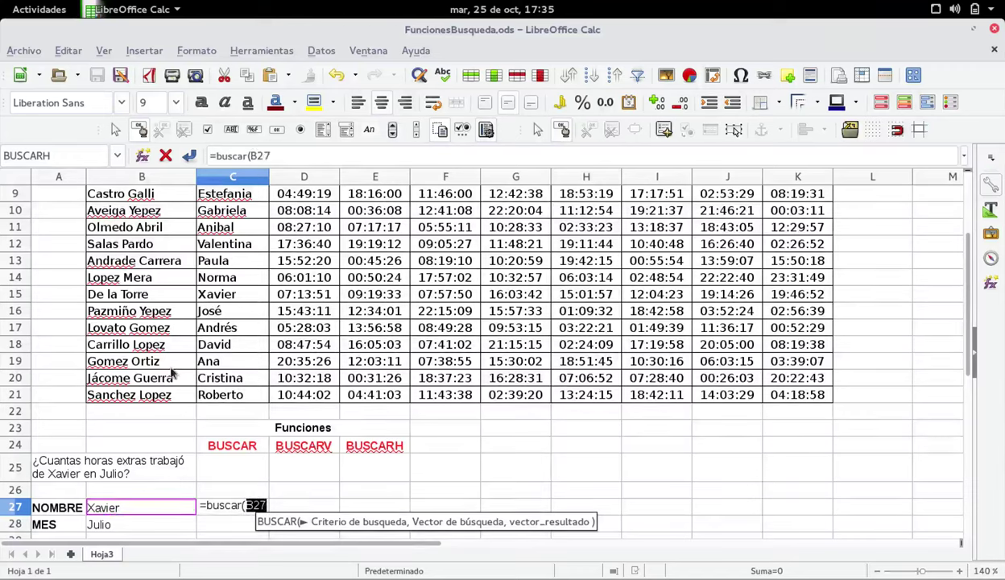
click(279, 155)
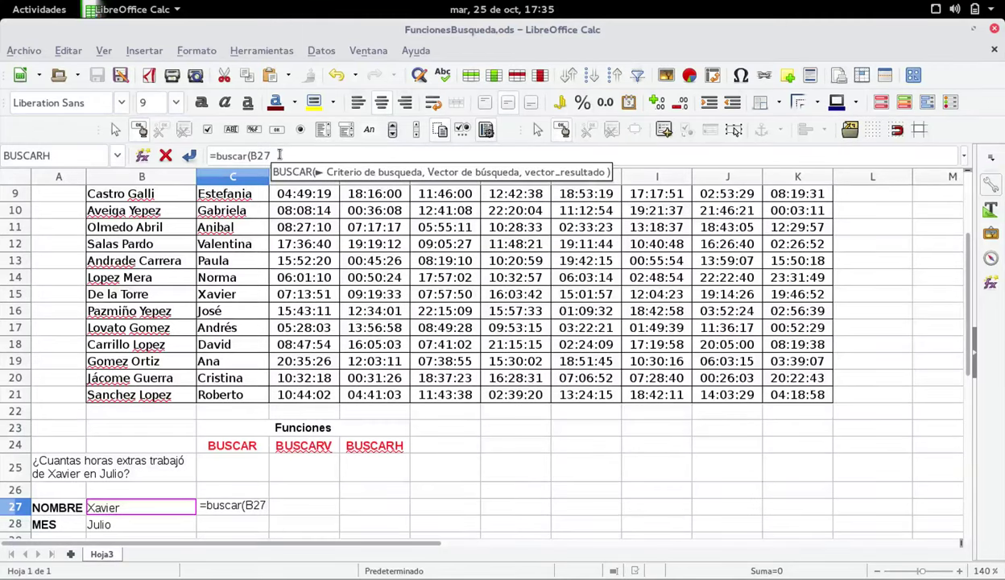
key(BackSpace)
key(BackSpace)
key(BackSpace)
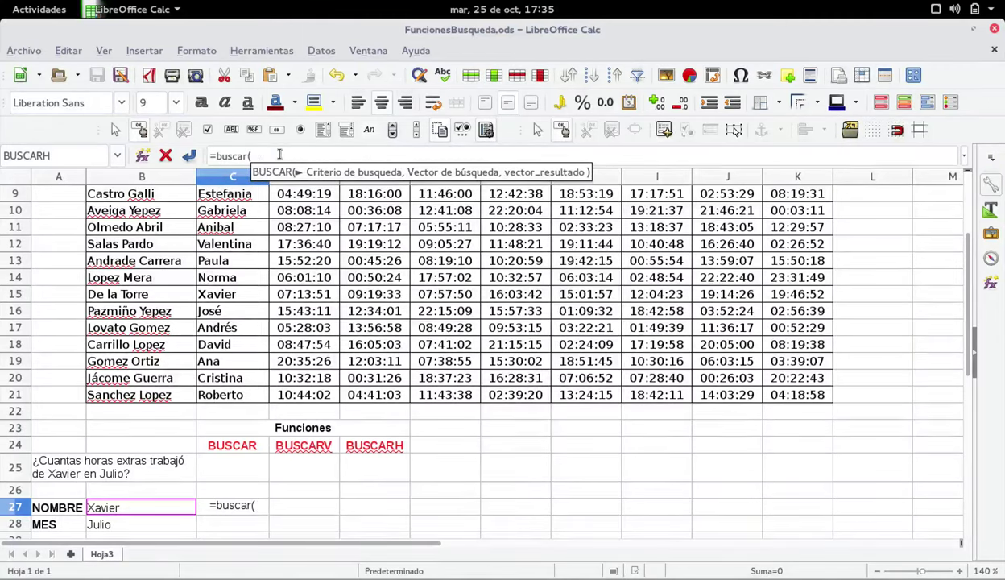
- Enter the first name given beside NOMBRE as literal search criterion after an opening quotation mark, followed by a semicolon
text(")
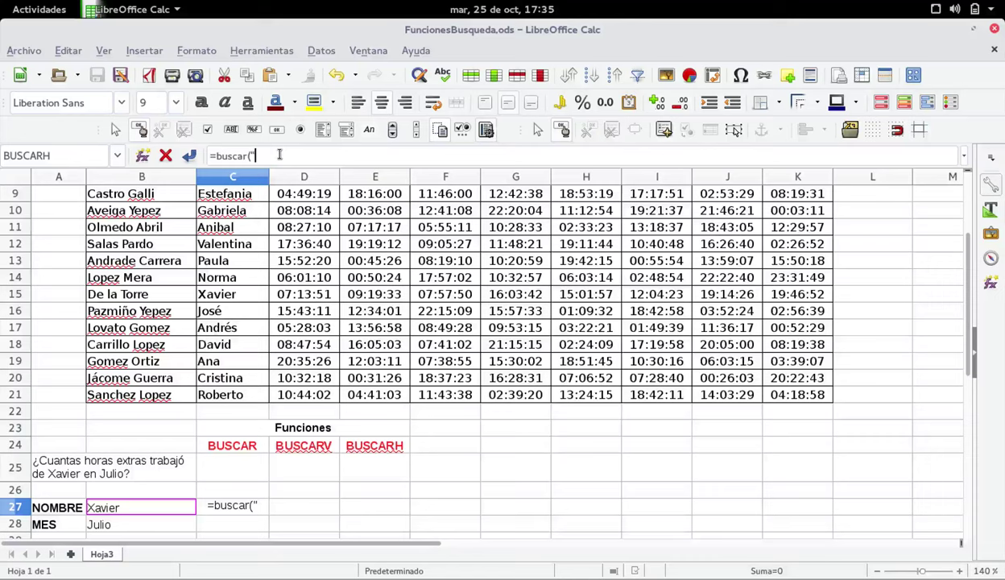
text(Xavier)
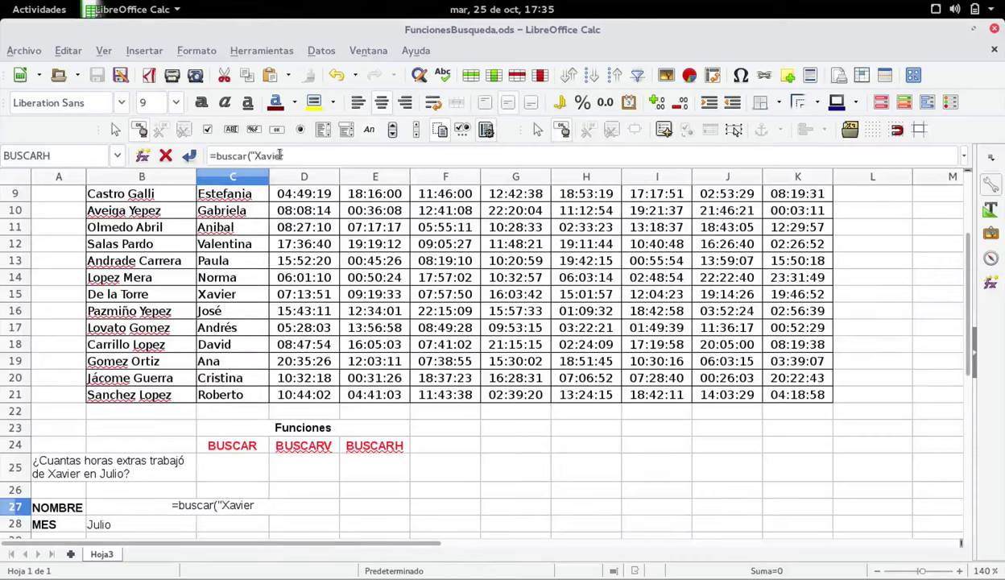
text(;)
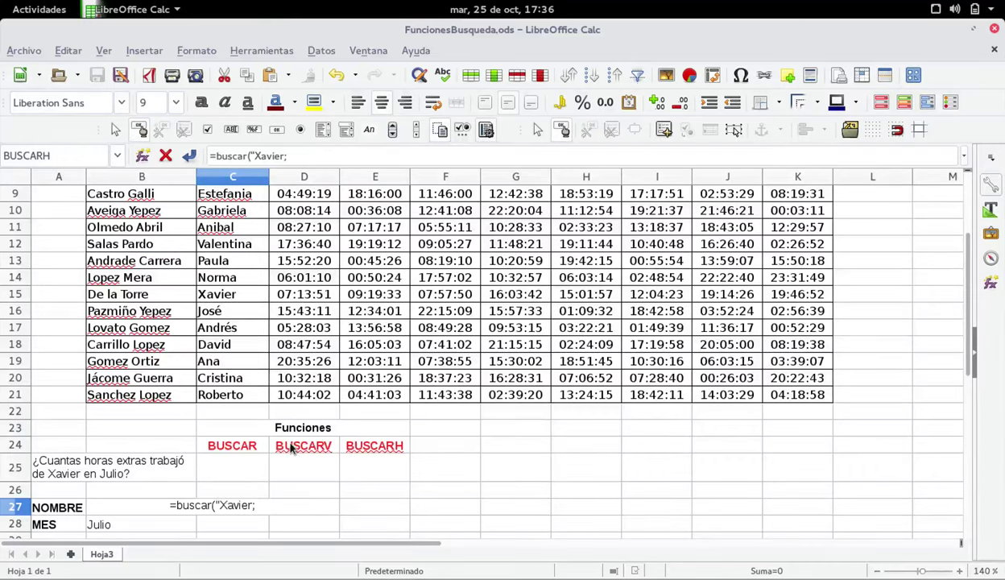
- Use the Nombre column range C2:C21 as the search vector of the BUSCAR formula
scroll(286, 439, up, 2)
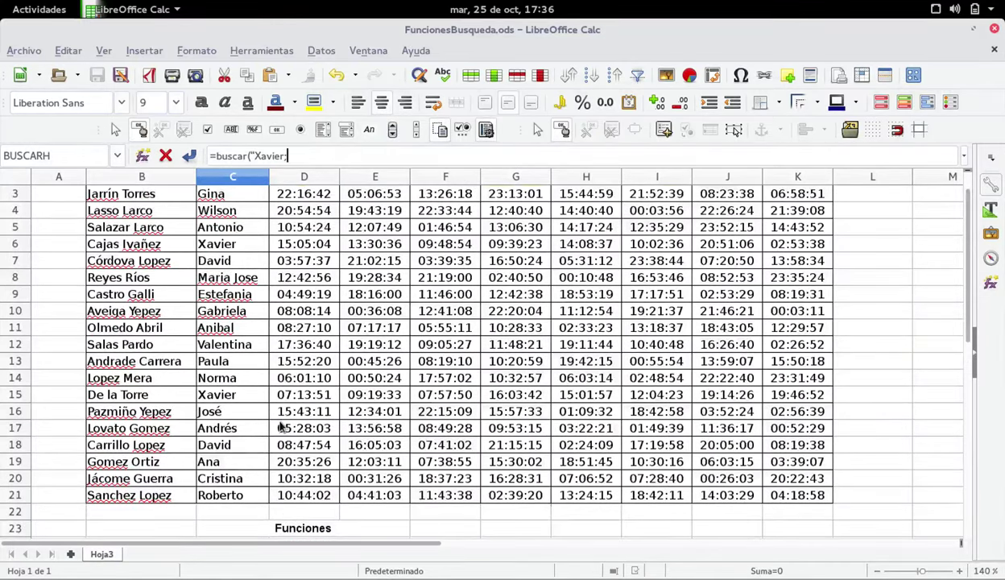
scroll(282, 427, up, 1)
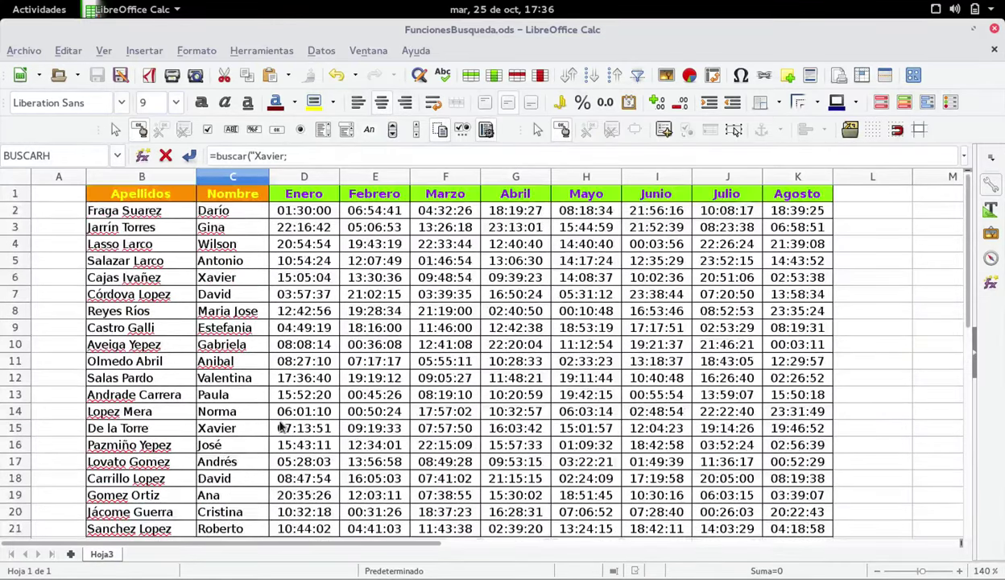
click(226, 209)
drag(226, 210, 223, 503)
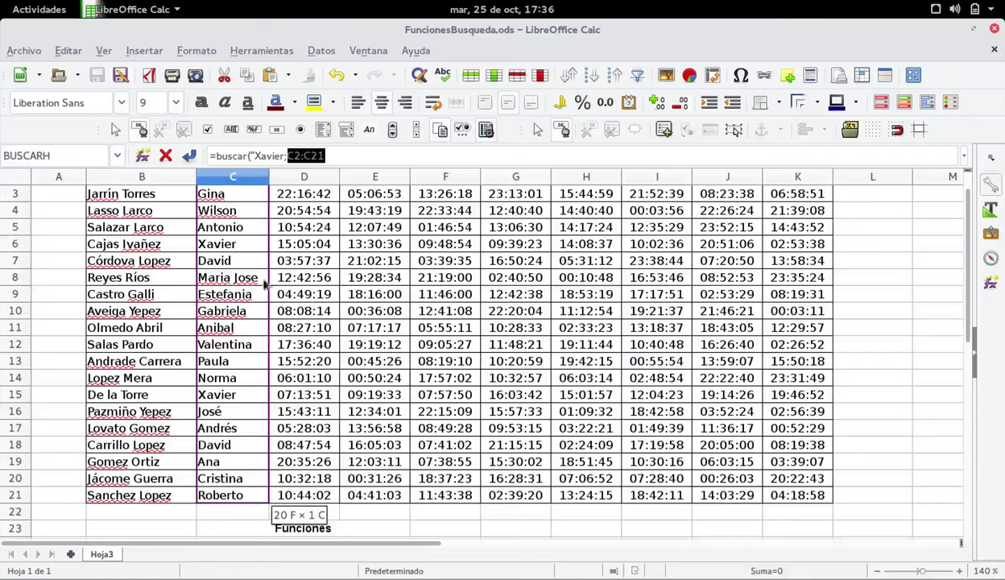
scroll(242, 295, up, 1)
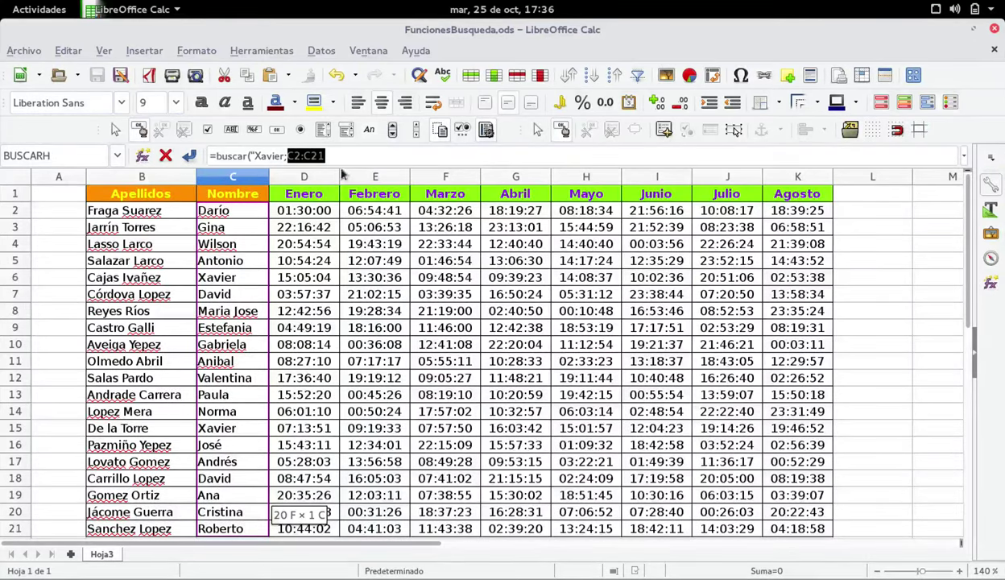
- Add a semicolon and use the Julio column range J2:J21 as the result vector of the formula
click(336, 156)
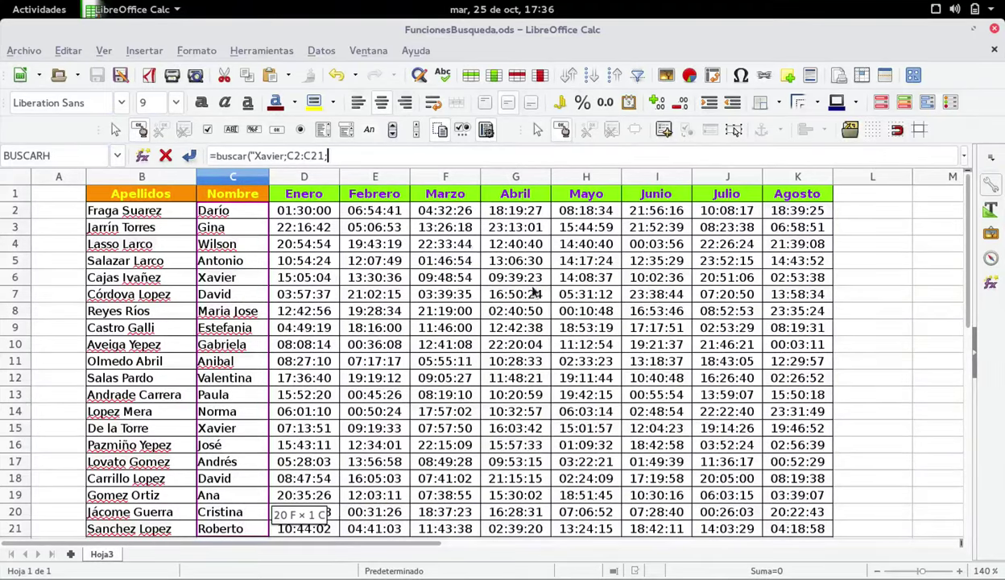
scroll(538, 295, down, 1)
scroll(538, 294, down, 1)
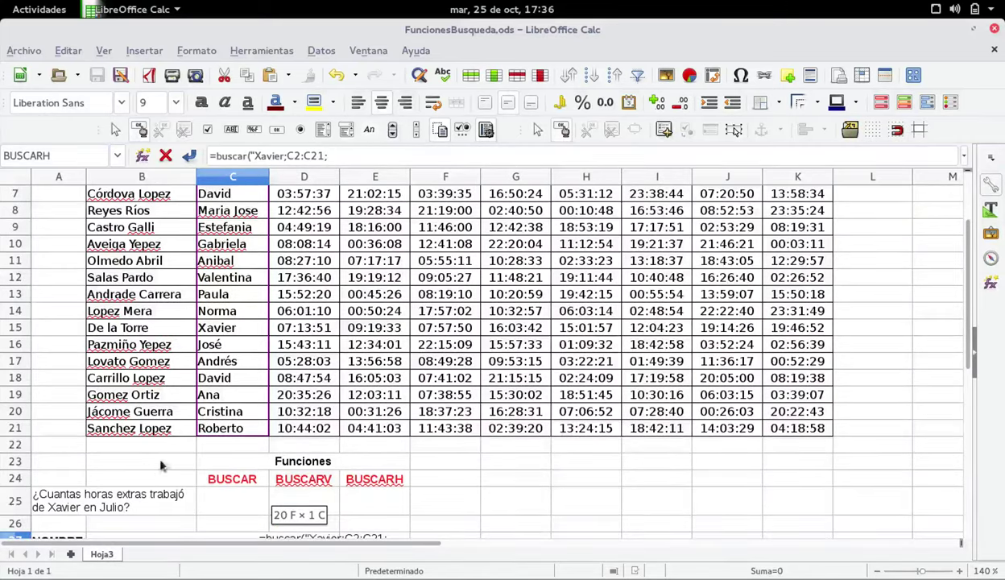
scroll(330, 415, up, 2)
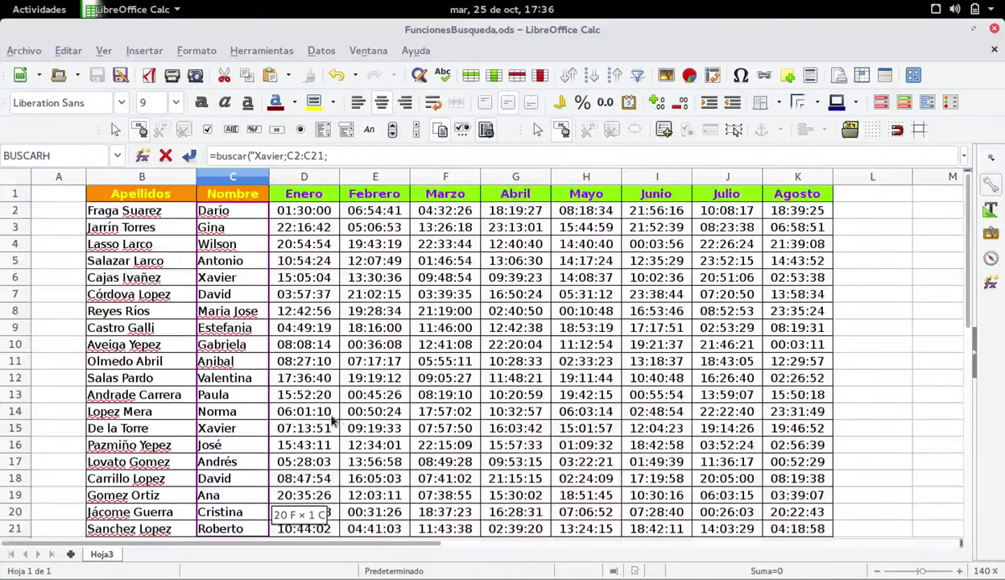
click(725, 211)
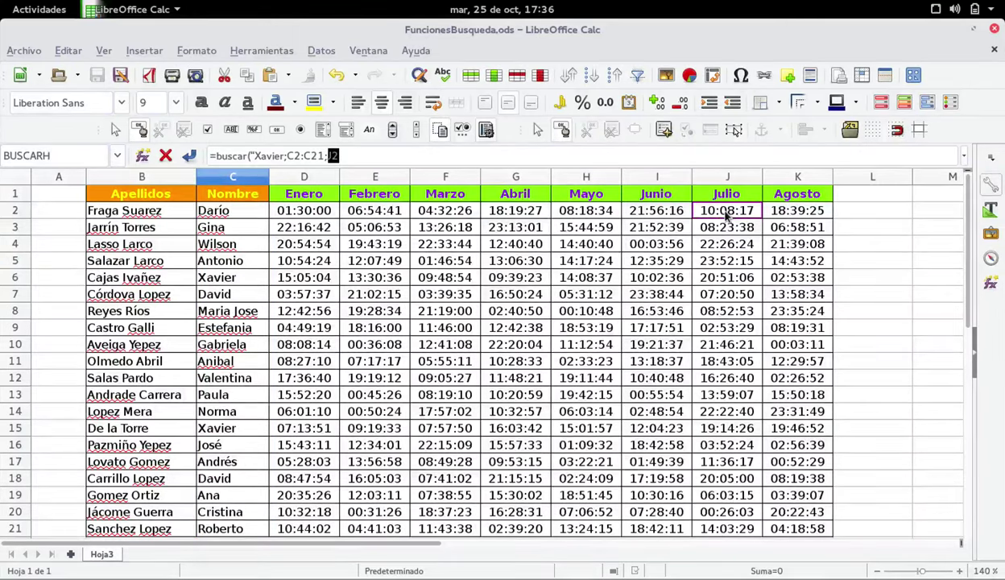
drag(725, 212, 704, 476)
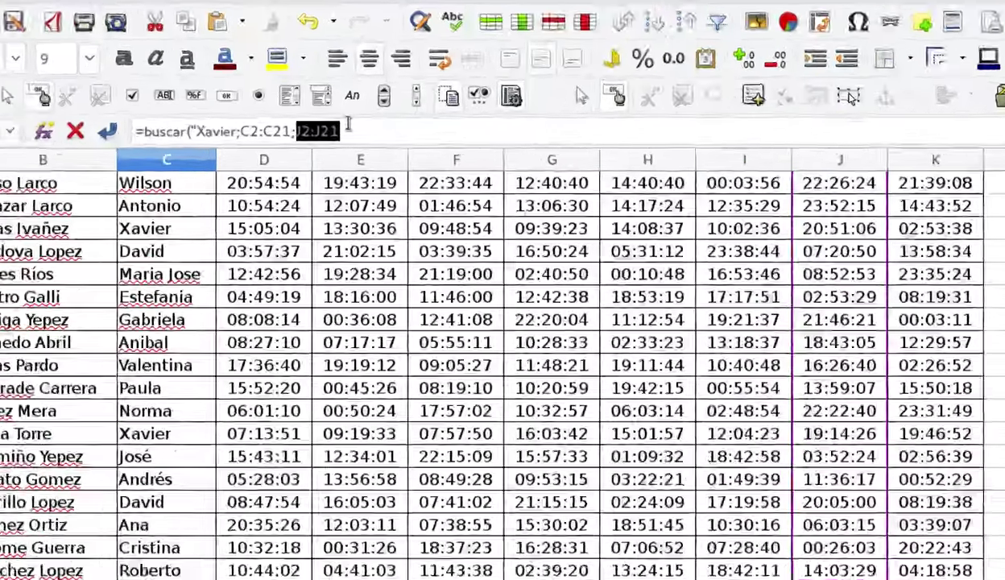
- Close the BUSCAR formula with a parenthesis and add the missing closing quotation mark after the first name
click(346, 130)
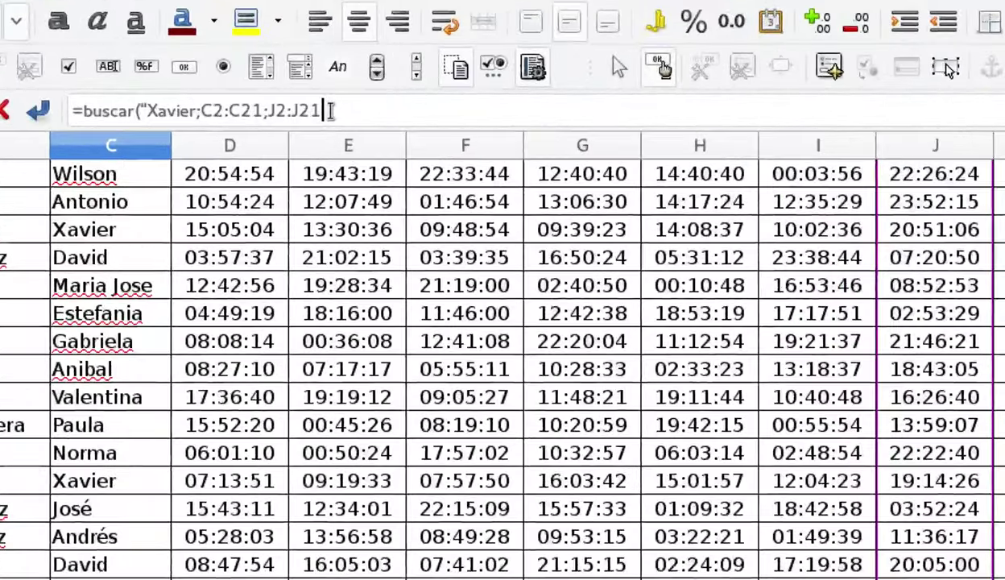
text())
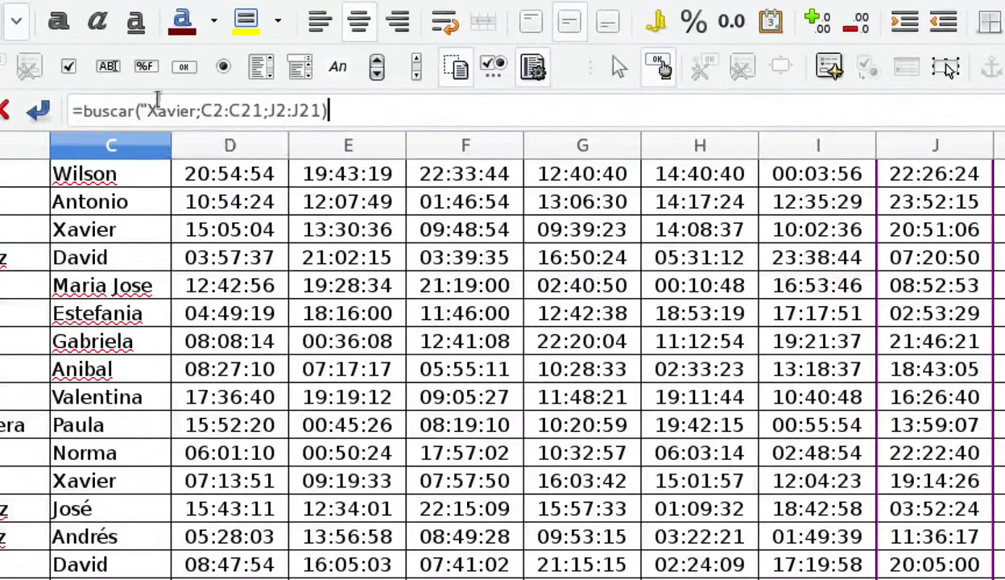
click(191, 109)
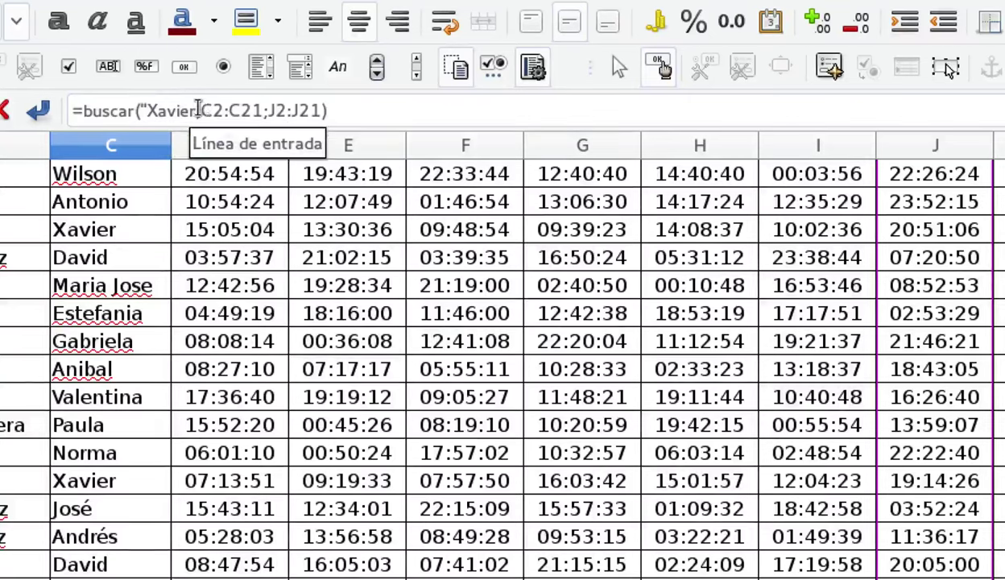
text(")
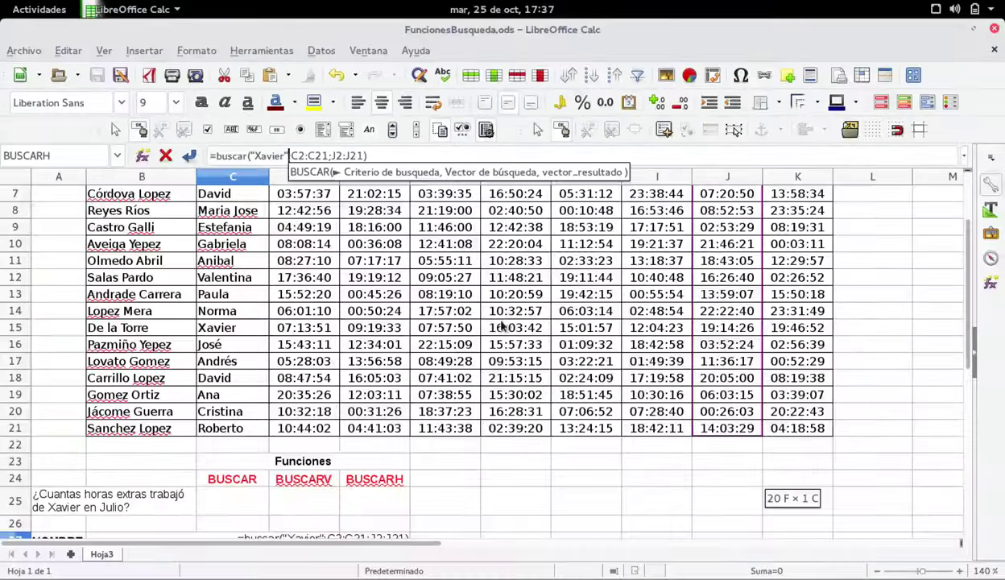
scroll(513, 327, down, 1)
scroll(513, 326, up, 3)
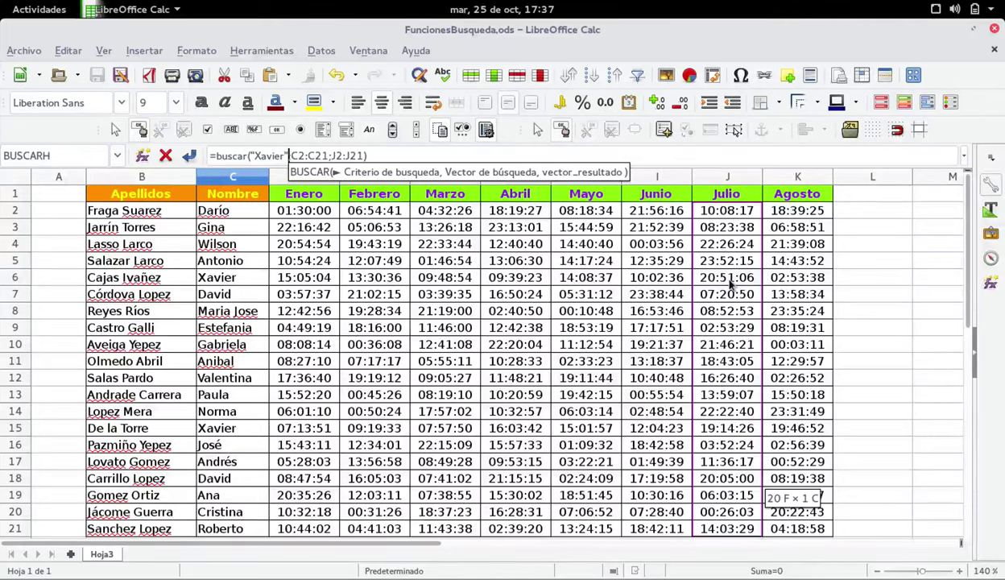
scroll(416, 292, down, 1)
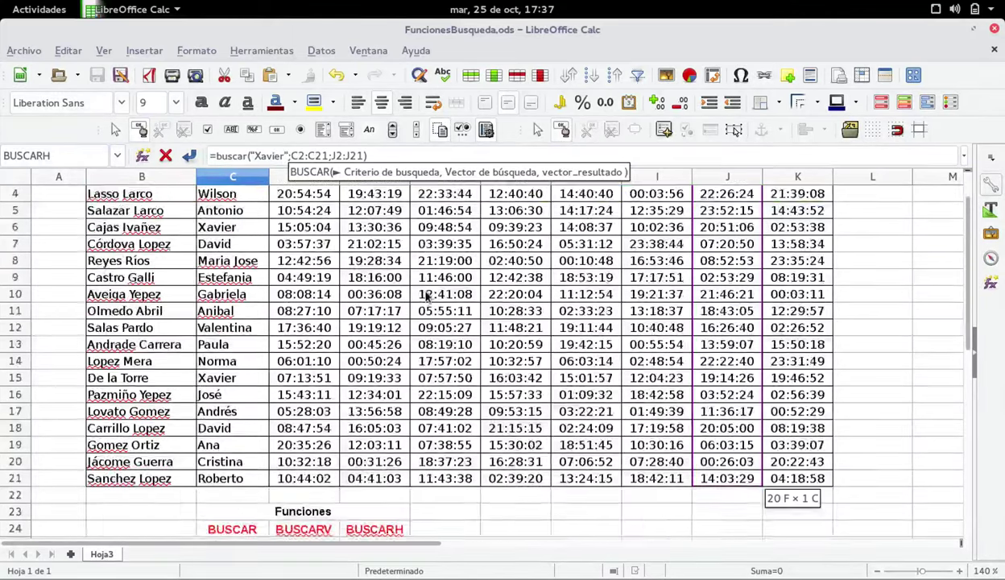
- Commit the completed BUSCAR formula beside the NOMBRE entry and reselect its result cell C27
scroll(427, 297, down, 4)
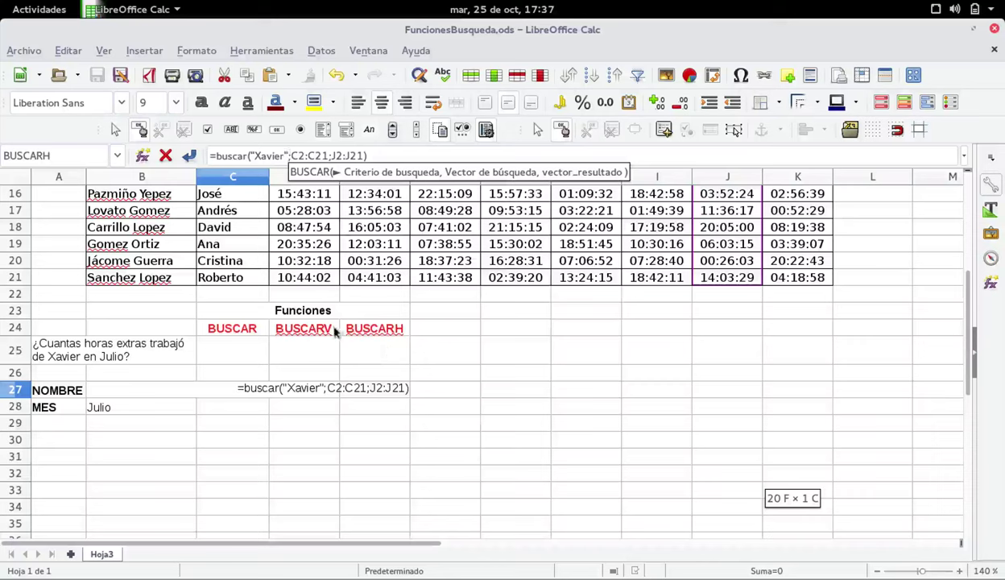
key(Return)
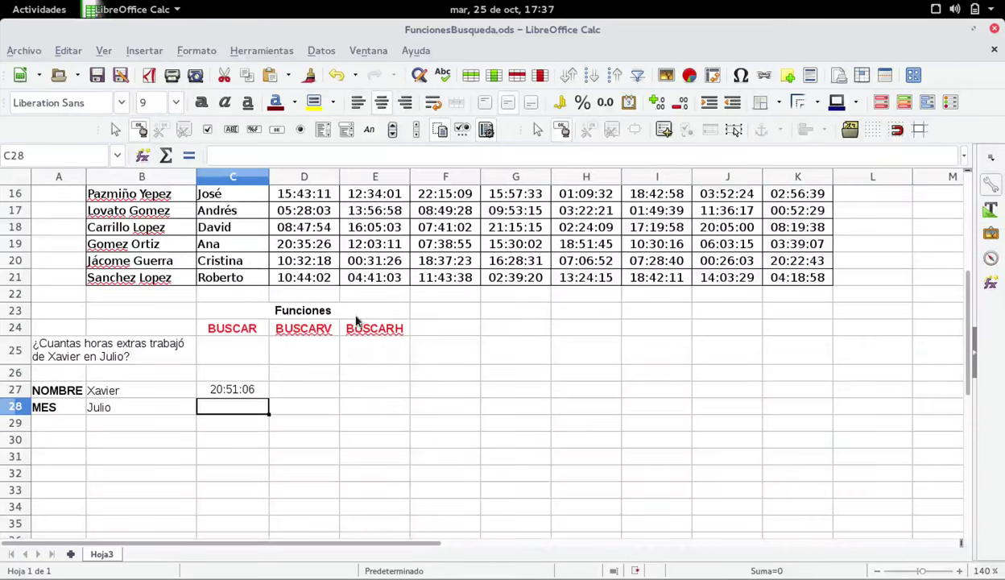
key(Up)
key(Right)
key(Right)
key(Left)
key(Left)
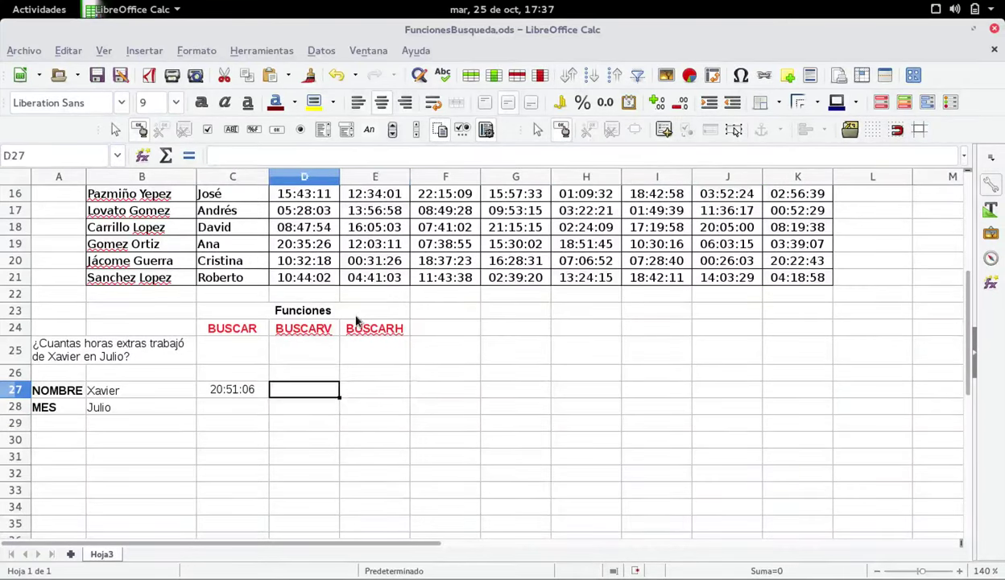
key(Right)
key(Left)
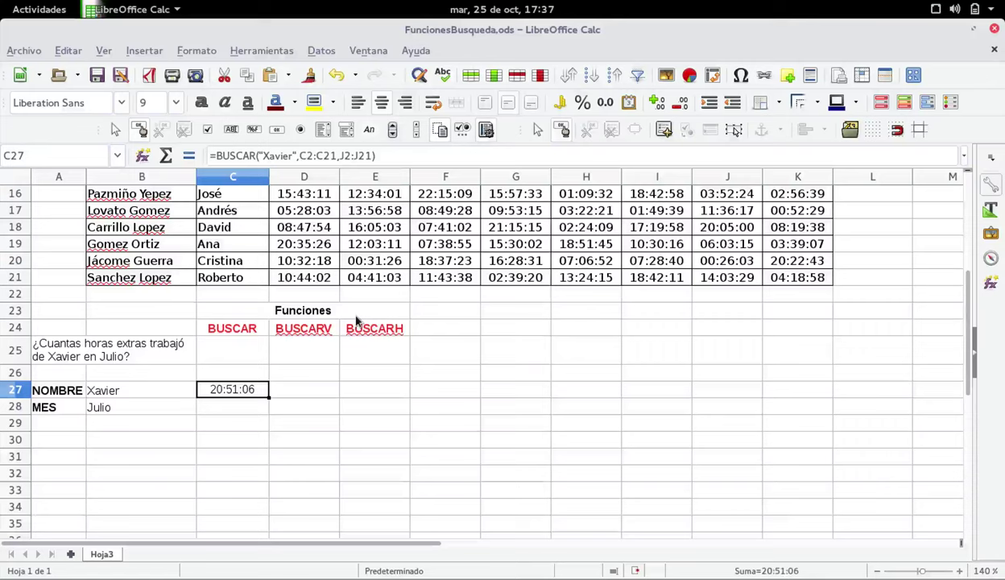
- Check the BUSCAR result against the Nombre and Julio columns of the hours table
scroll(352, 322, up, 5)
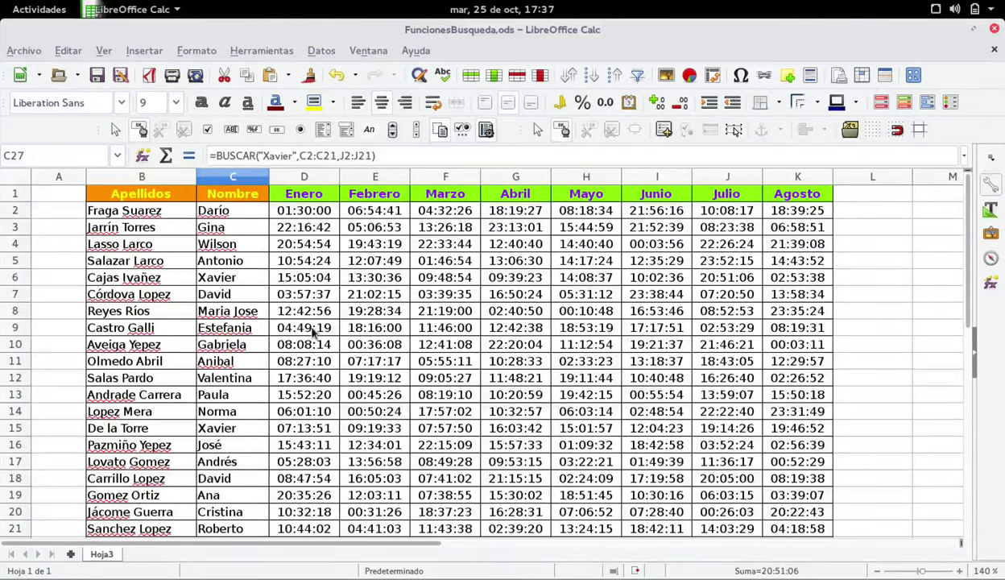
scroll(312, 331, down, 1)
scroll(312, 330, down, 1)
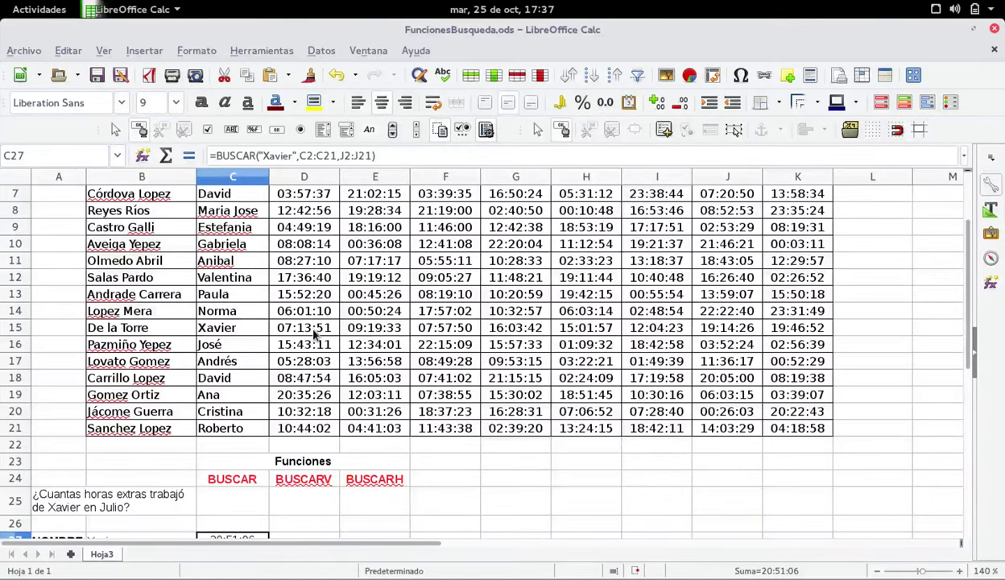
scroll(313, 333, up, 2)
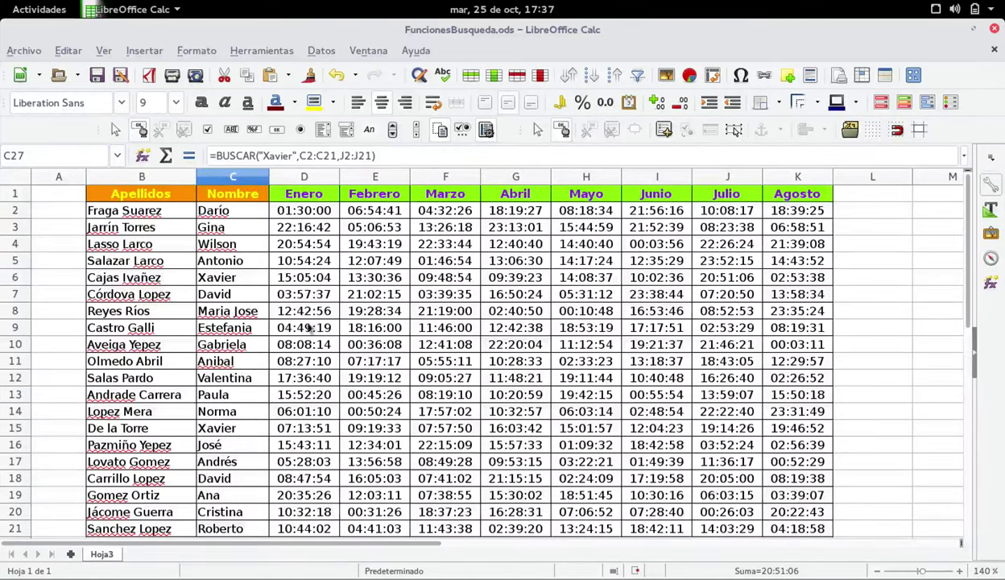